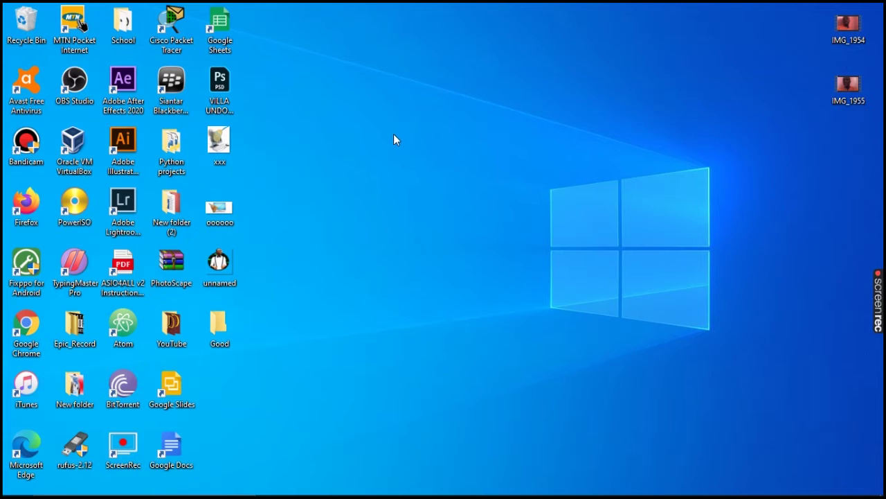
right_click(370, 97)
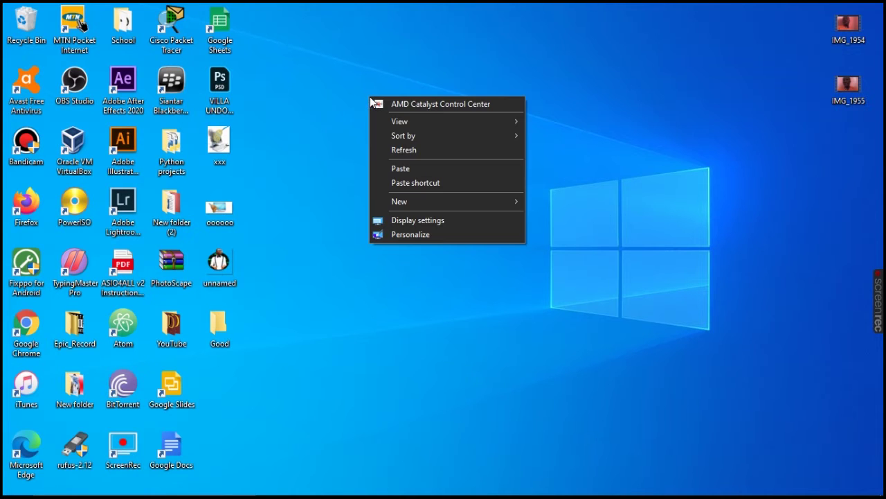
click(396, 150)
right_click(311, 102)
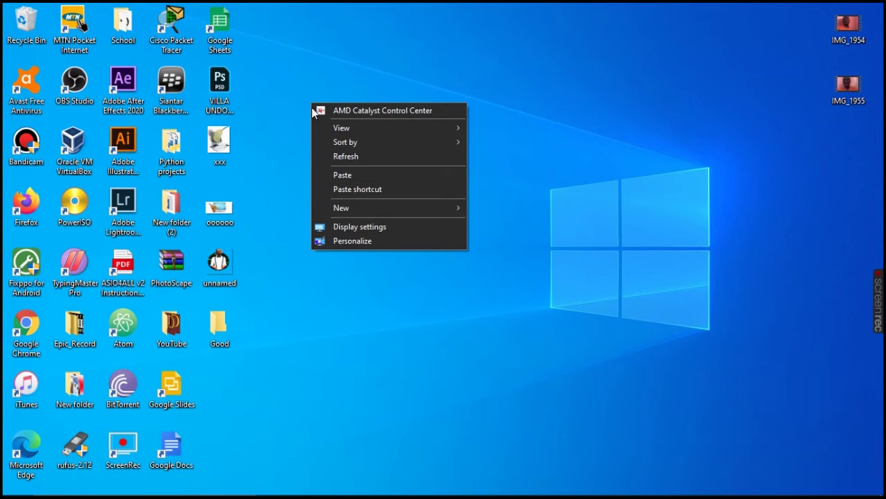
click(377, 66)
right_click(389, 64)
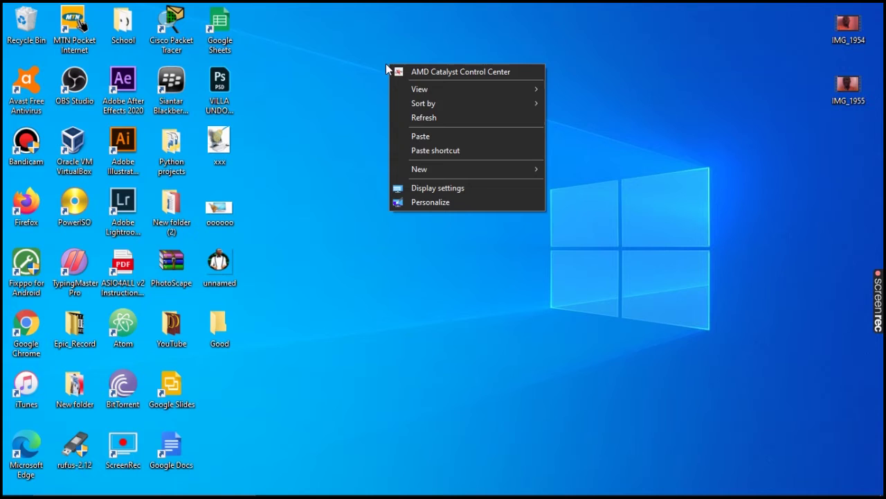
right_click(290, 161)
click(359, 85)
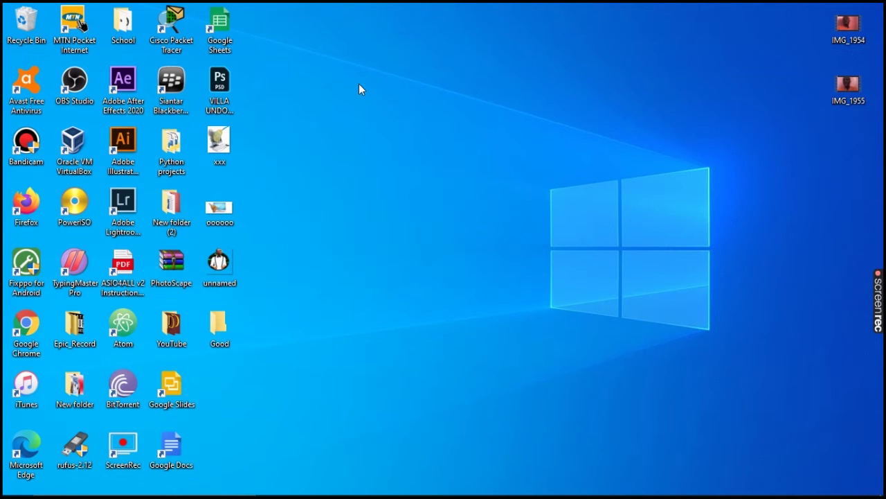
Create a new folder on the desktop and name it "Run"
right_click(359, 85)
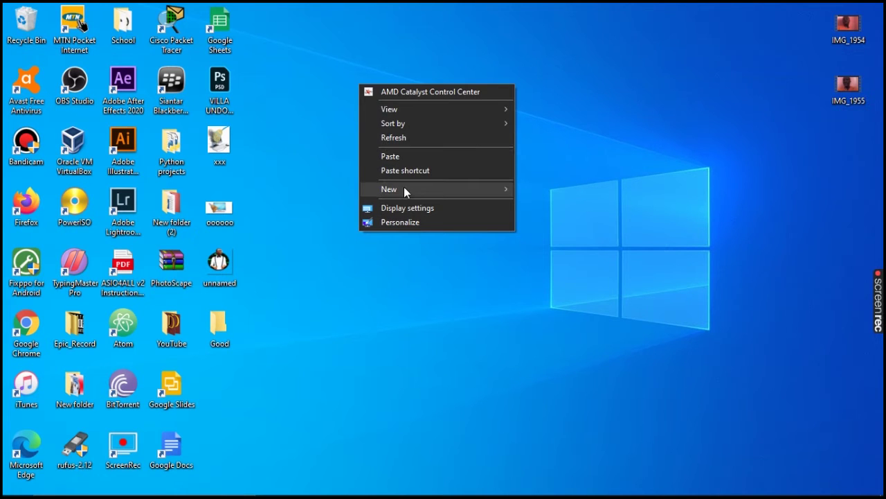
mouse_move(405, 190)
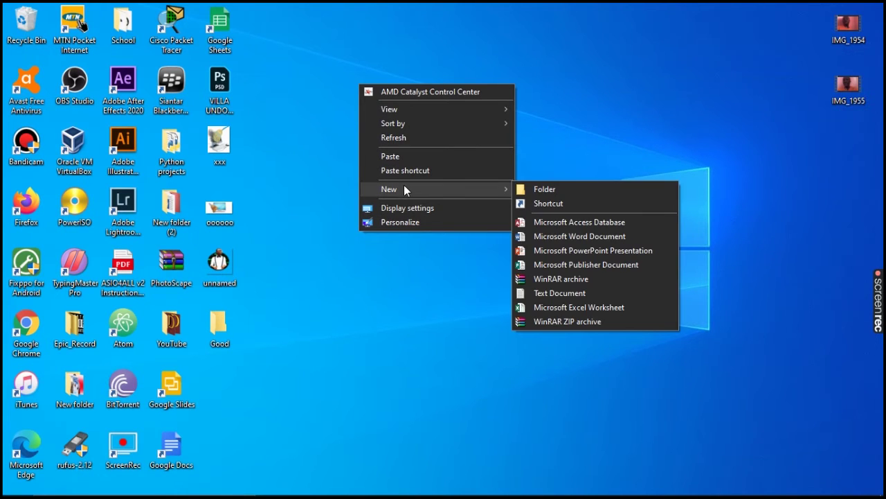
click(545, 189)
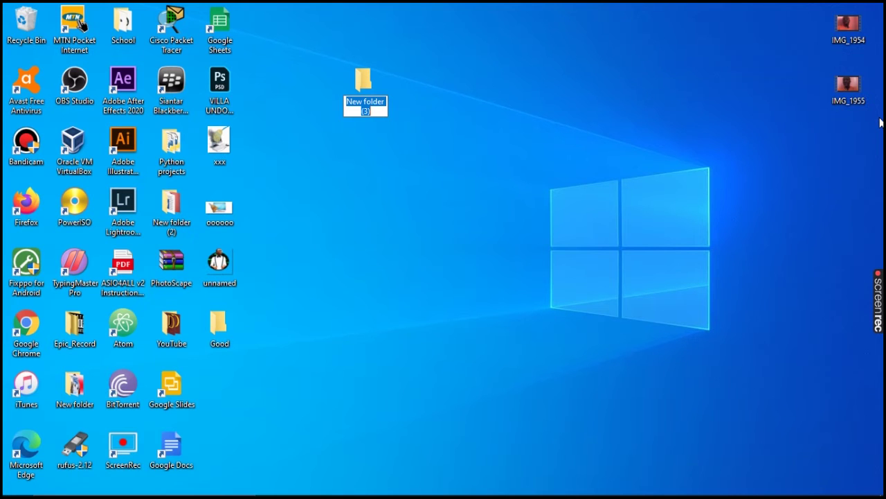
key(BackSpace)
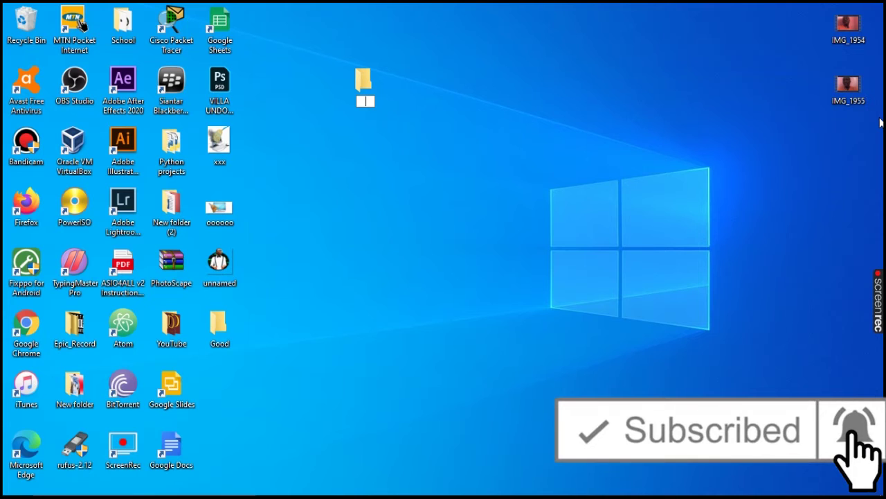
text(Run)
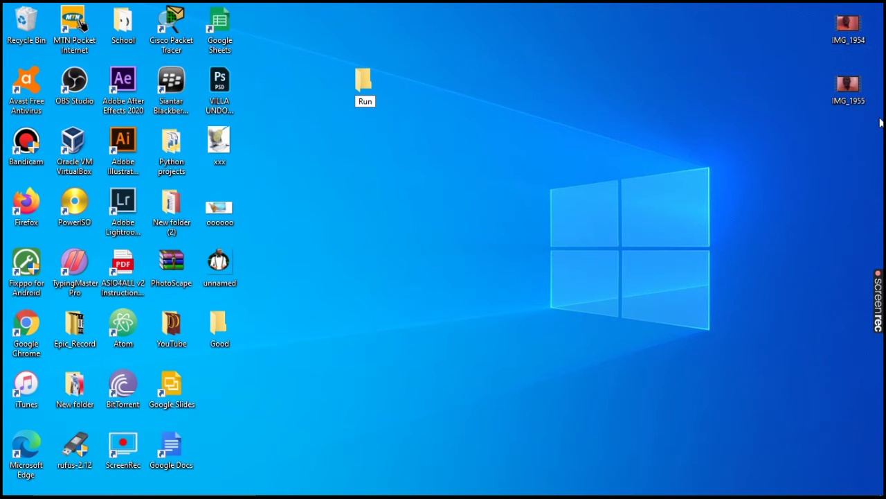
key(Return)
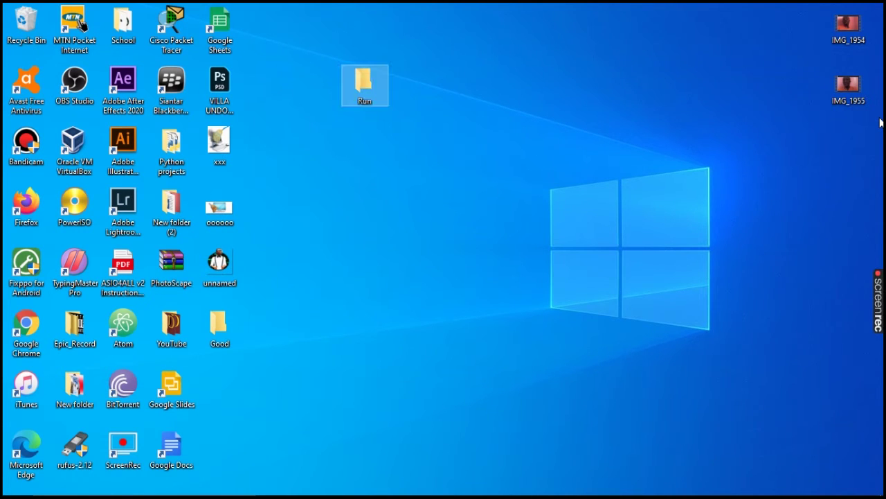
Rename the "Run" folder to "Come" and move it slightly down and to the right on the desktop
right_click(365, 104)
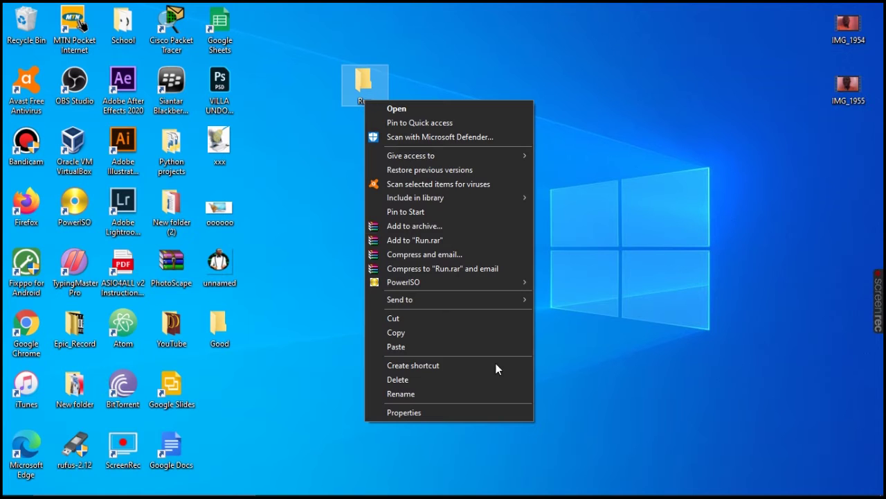
click(436, 394)
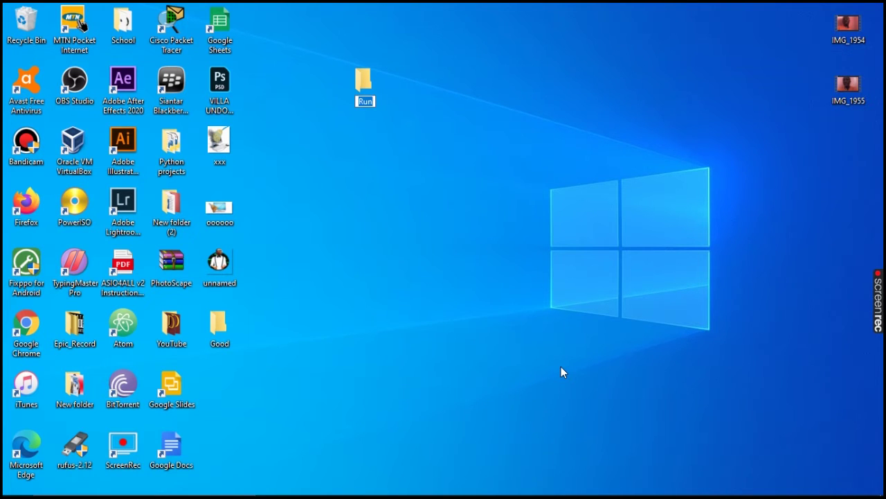
key(BackSpace)
text(Come)
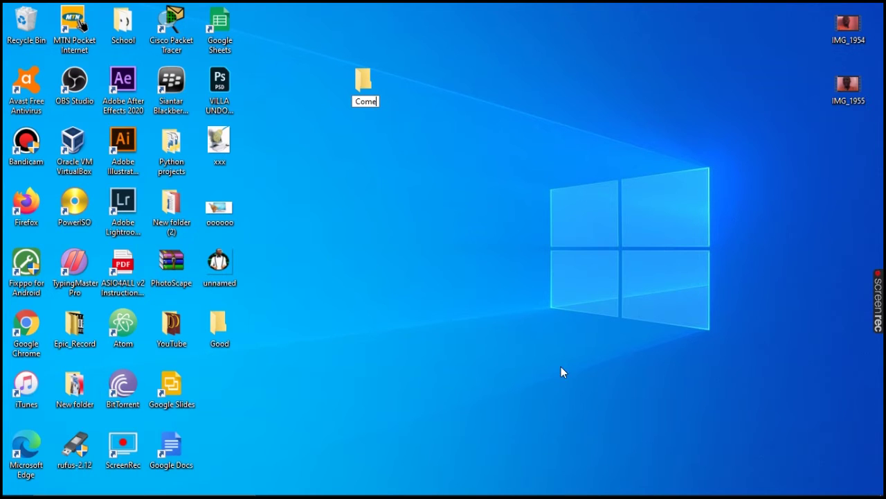
key(Return)
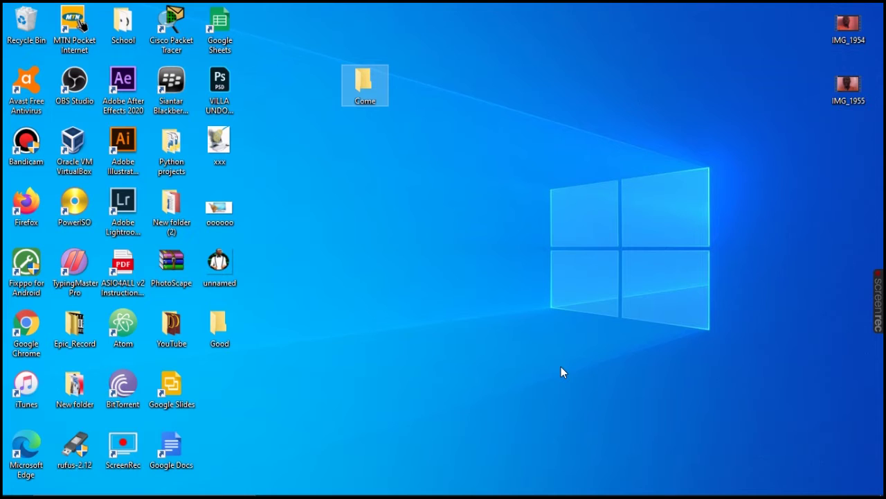
drag(353, 81, 405, 143)
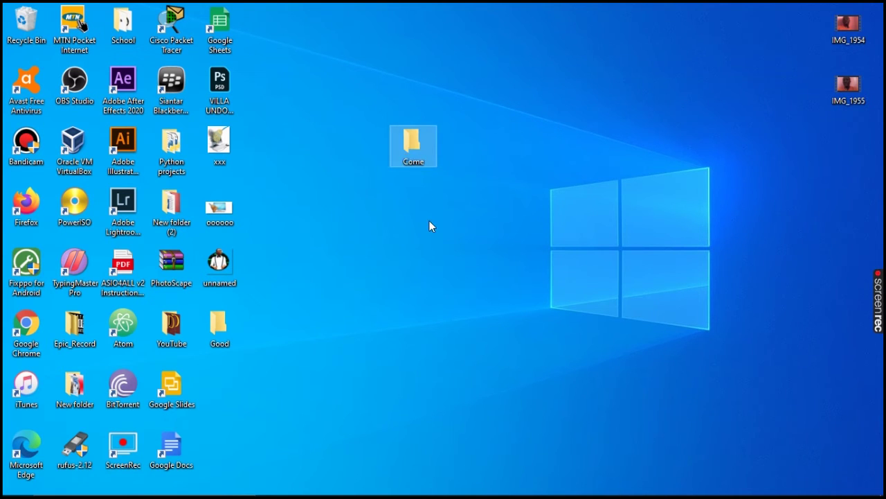
Create a text document on the desktop named "Home work" and place it to the right of the "Come" folder
right_click(446, 236)
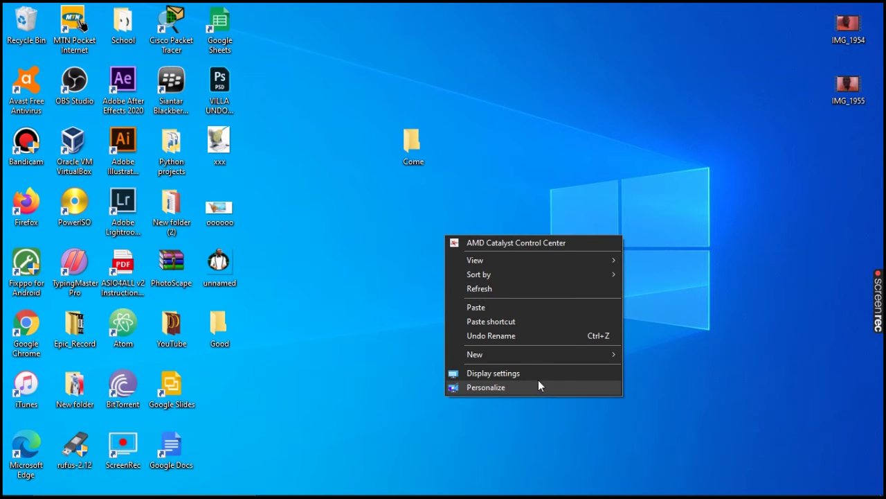
mouse_move(535, 355)
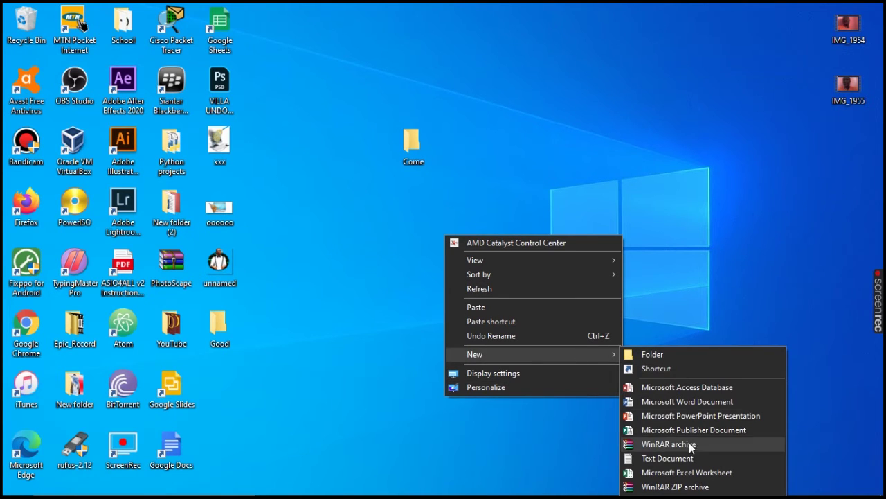
click(686, 461)
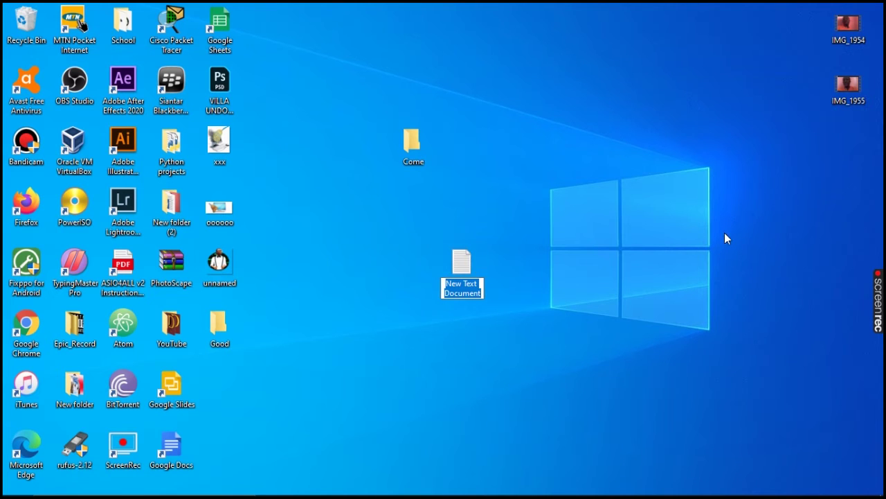
key(BackSpace)
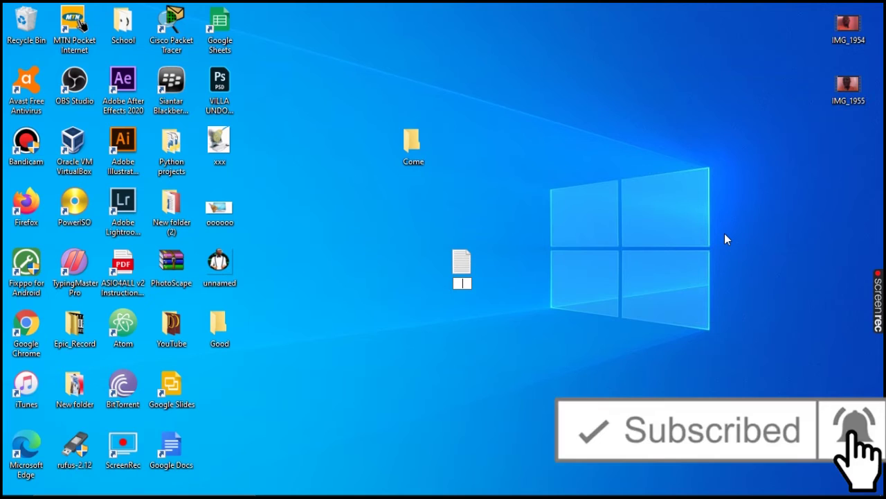
text(h)
key(BackSpace)
text(Ho)
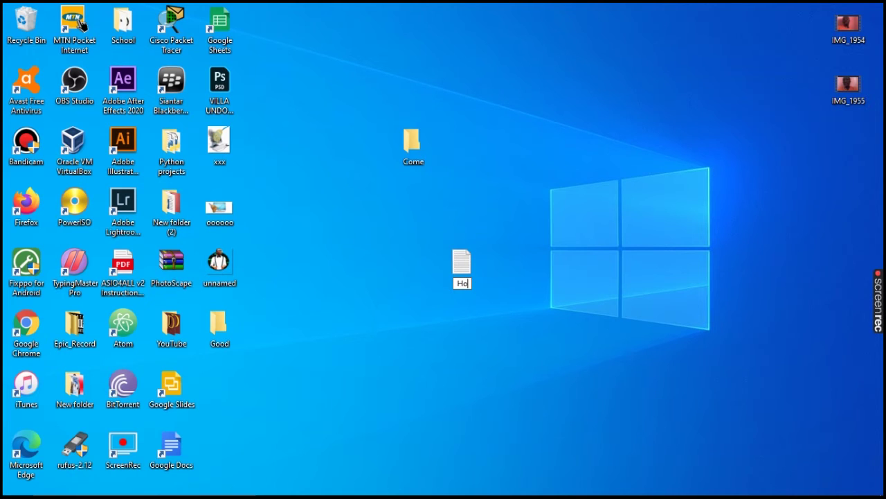
text(me work)
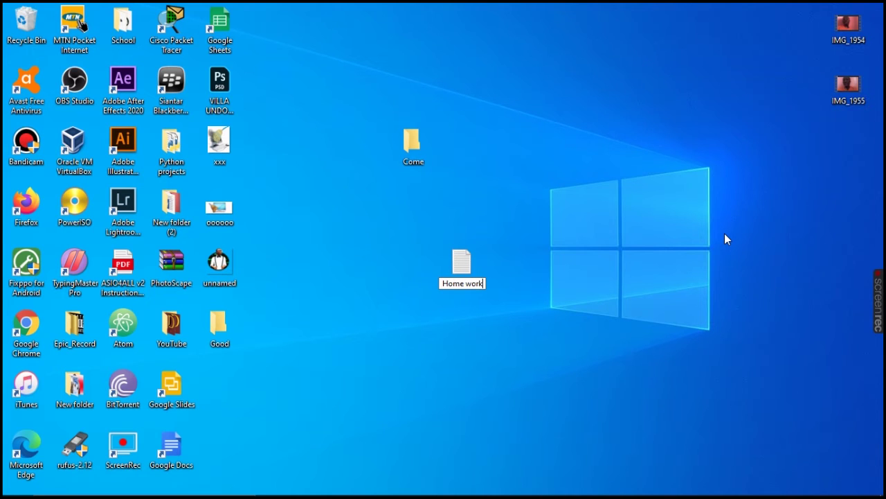
key(Return)
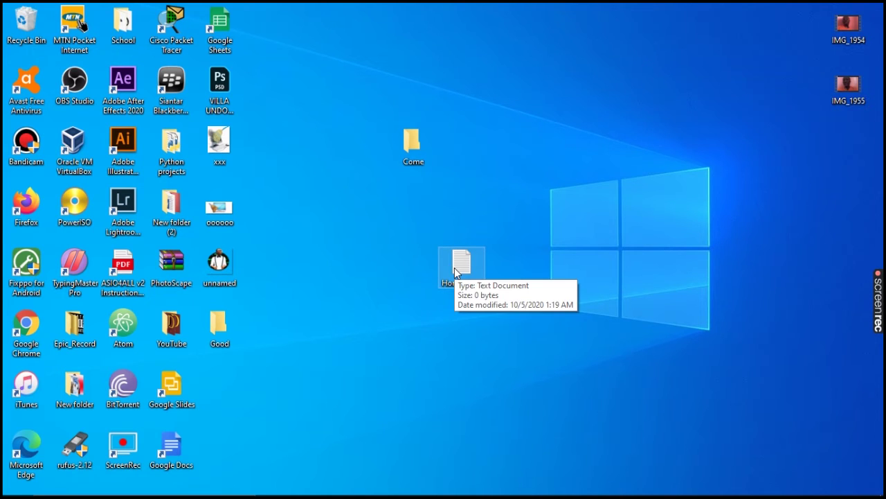
drag(456, 272, 504, 147)
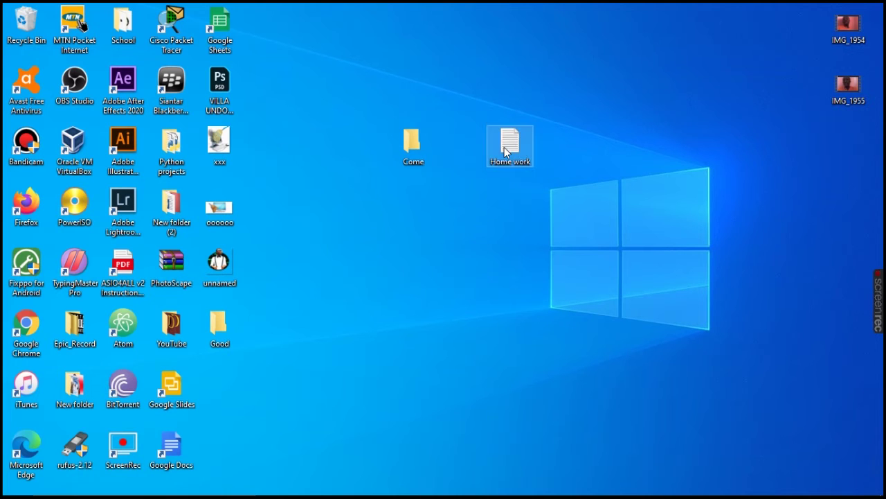
Create a Microsoft Word document on the desktop and name it "Test"
right_click(466, 235)
mouse_move(545, 354)
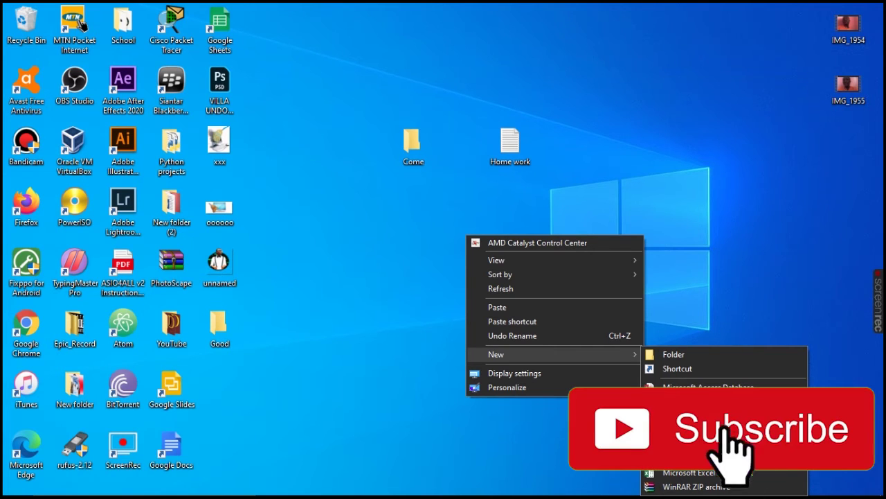
click(695, 415)
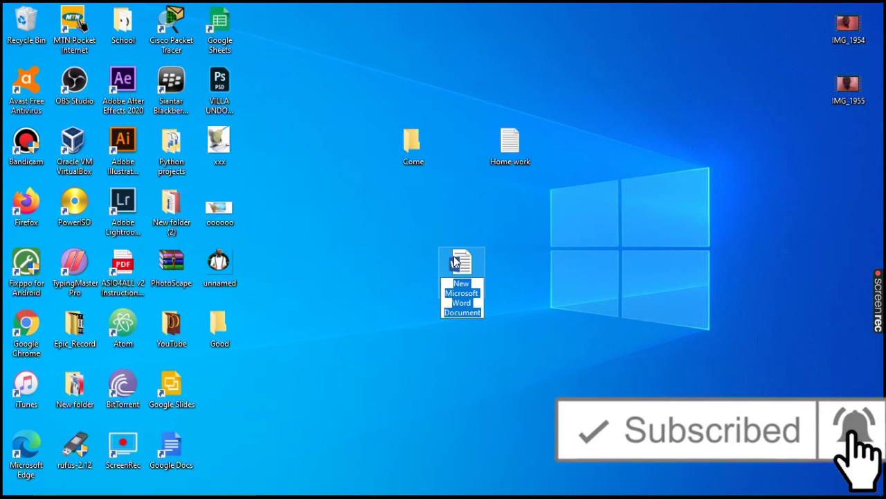
key(BackSpace)
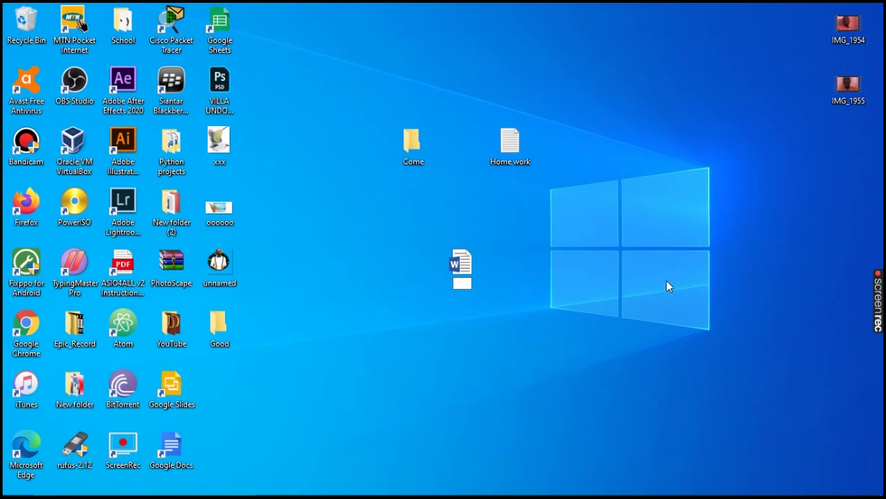
text(Test)
click(484, 280)
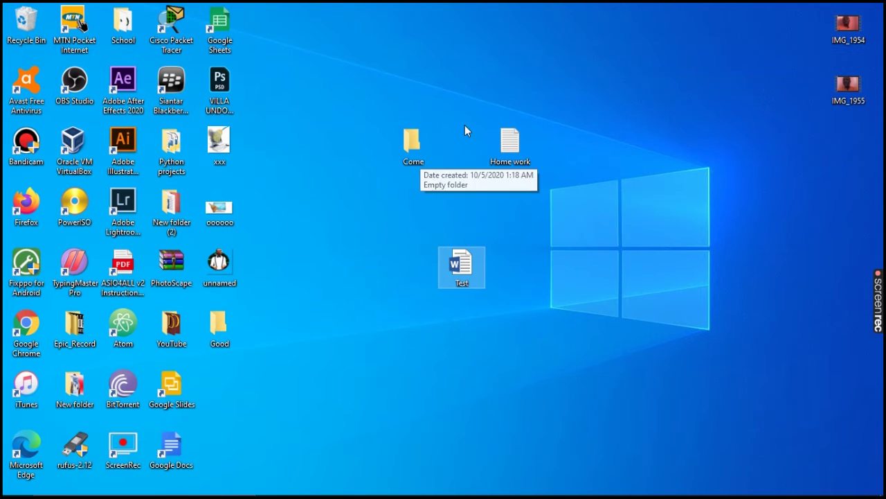
Delete the "Come" folder, the "Home work" text file and the "Test" document from the desktop together
drag(510, 88, 397, 415)
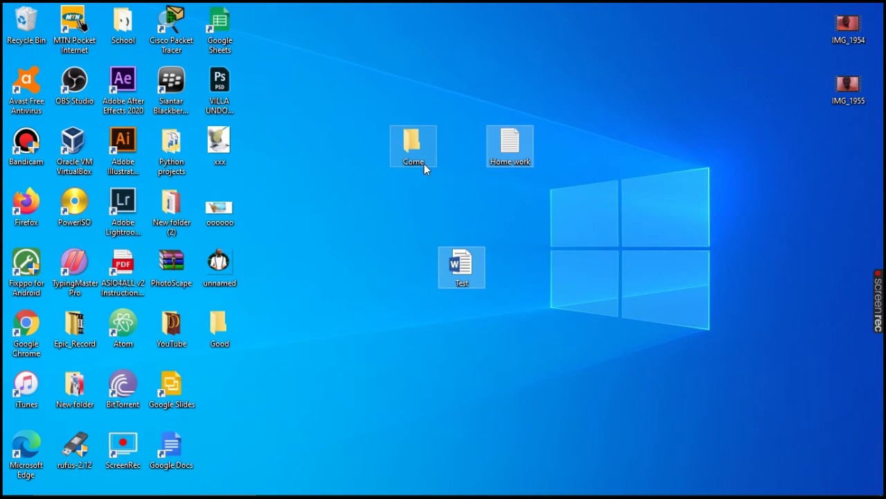
click(405, 153)
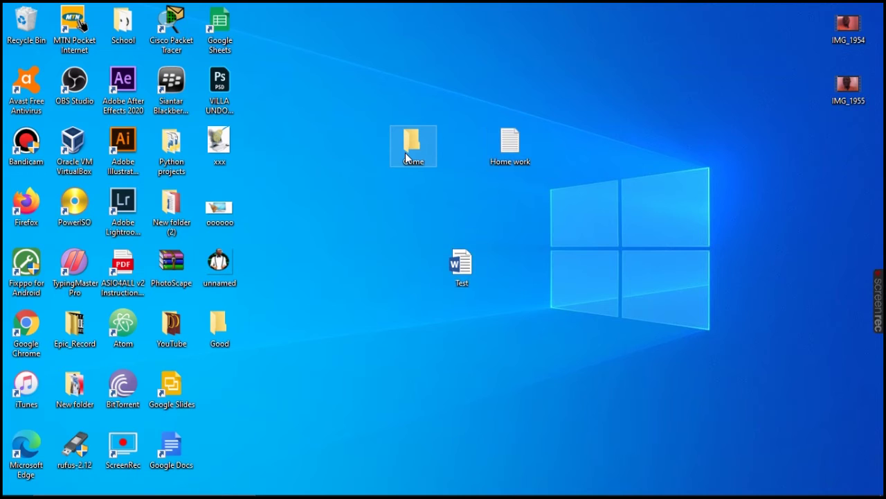
drag(370, 111, 599, 344)
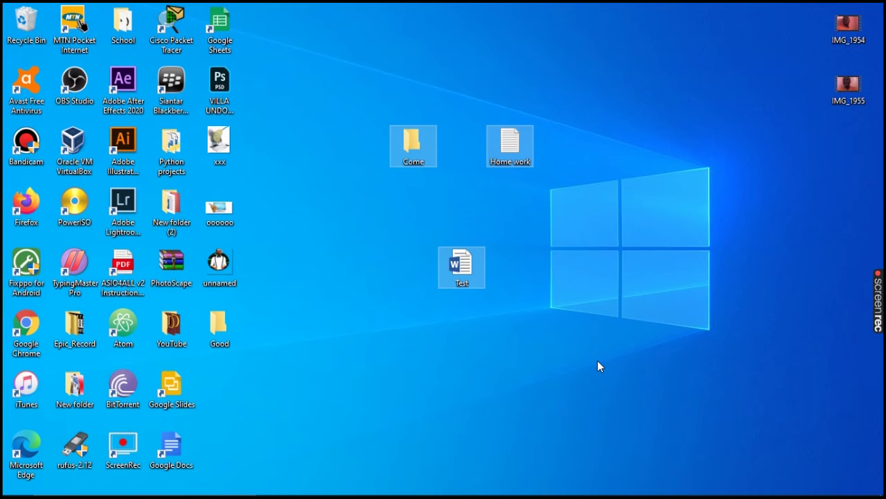
key(Delete)
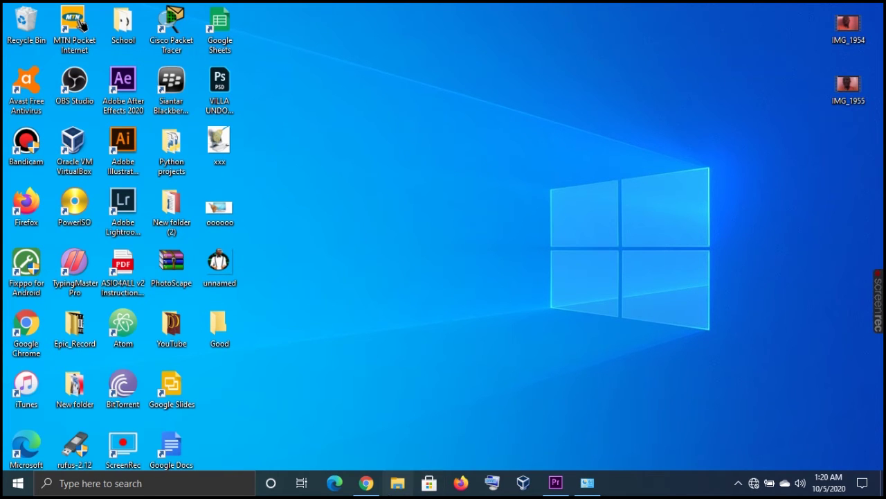
Open the Teto (F:) drive in File Explorer and create a folder named "Run" there
click(398, 482)
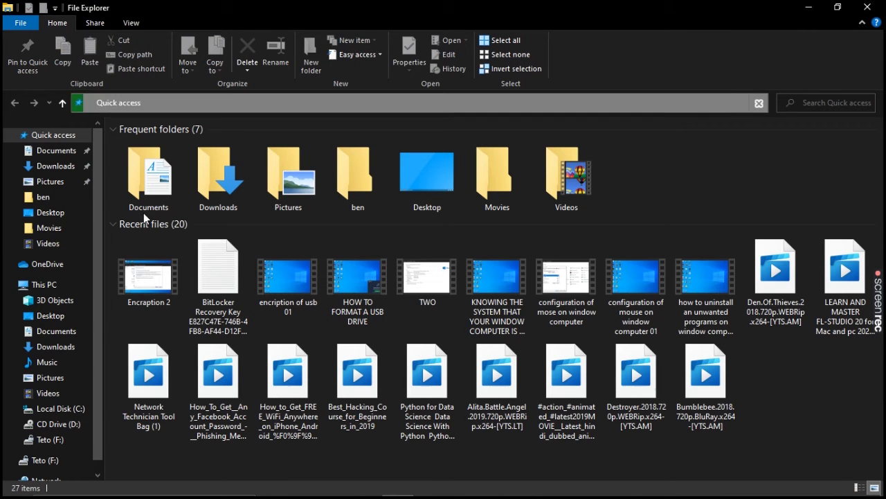
click(65, 448)
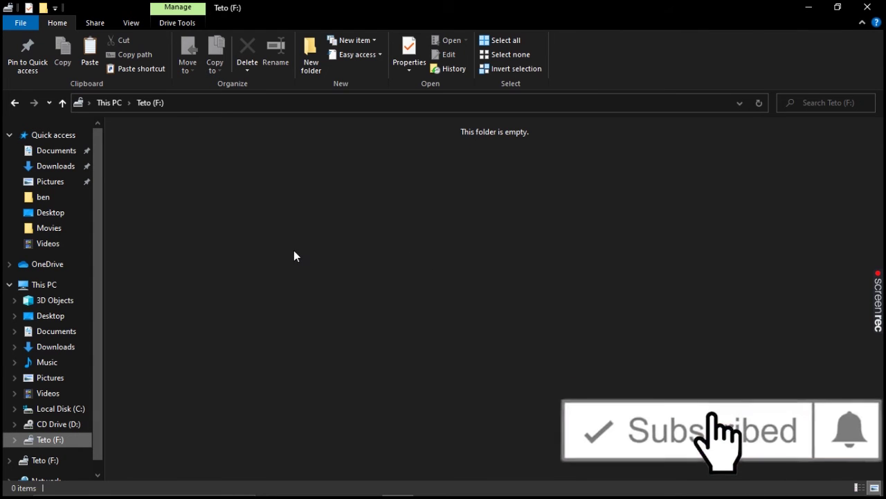
click(302, 63)
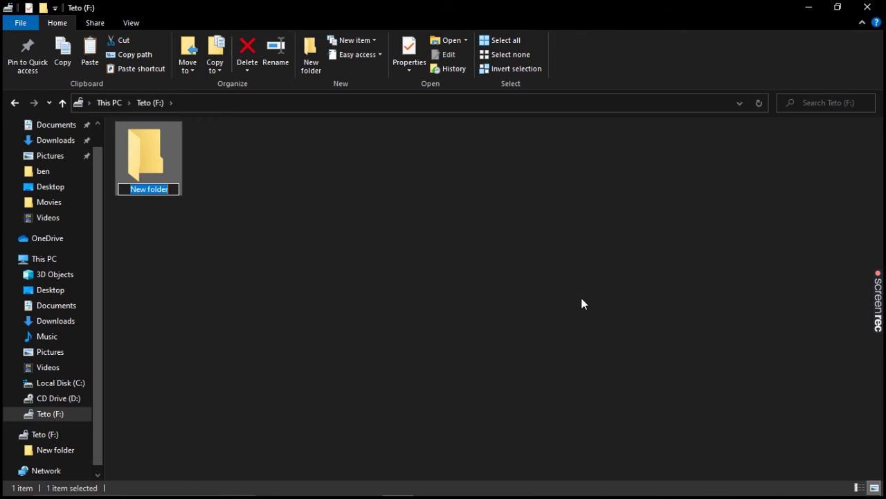
key(BackSpace)
text(Rom)
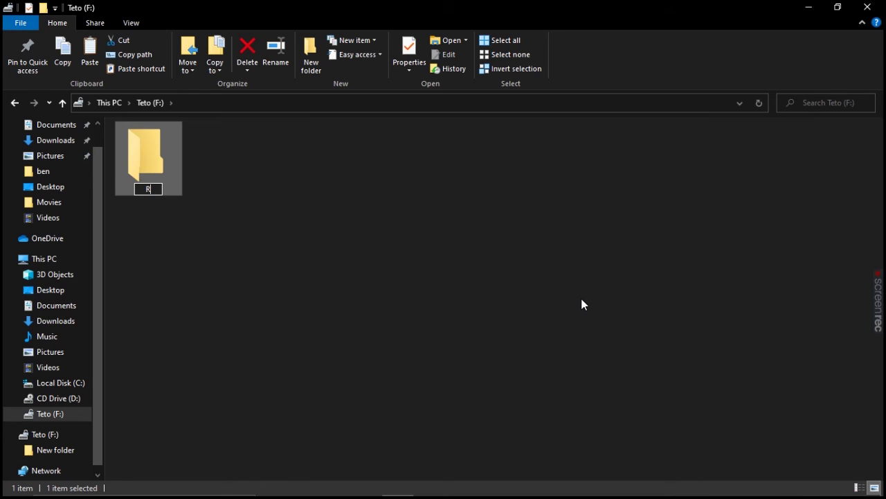
text(un)
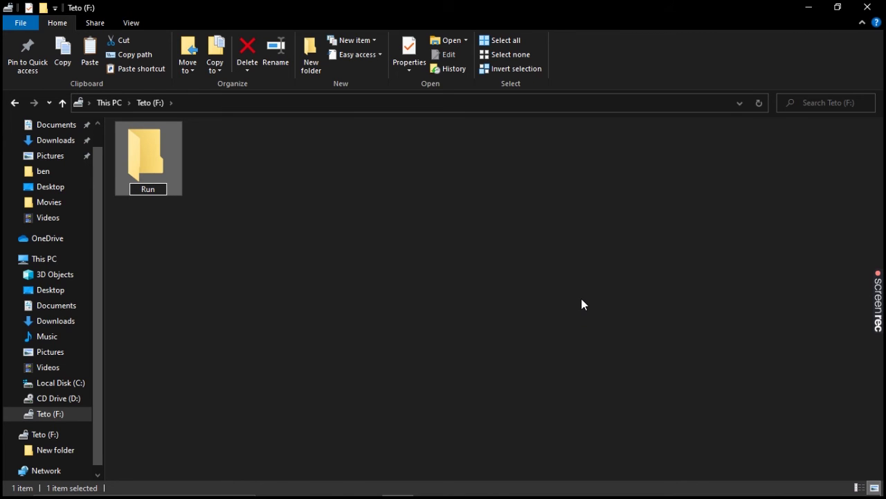
key(Return)
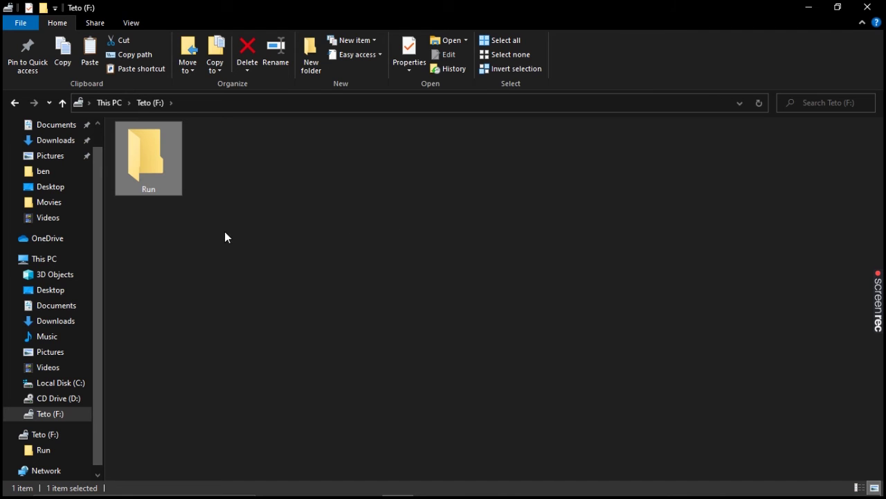
click(226, 173)
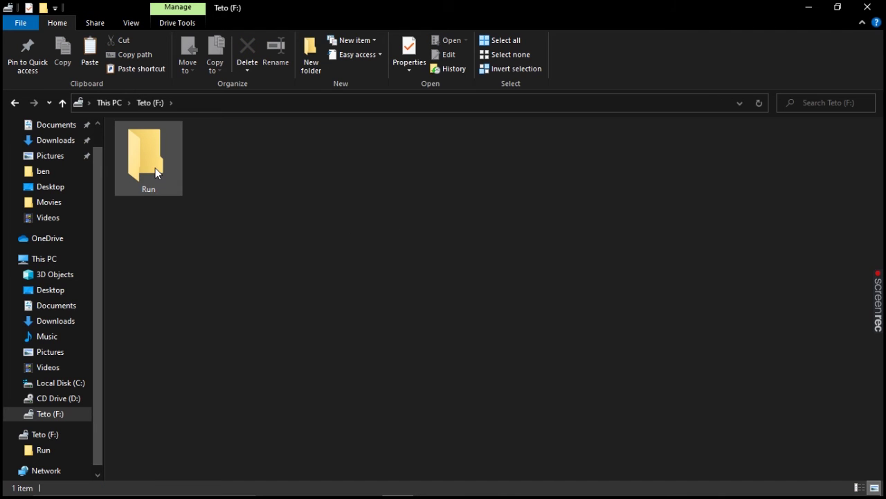
click(155, 168)
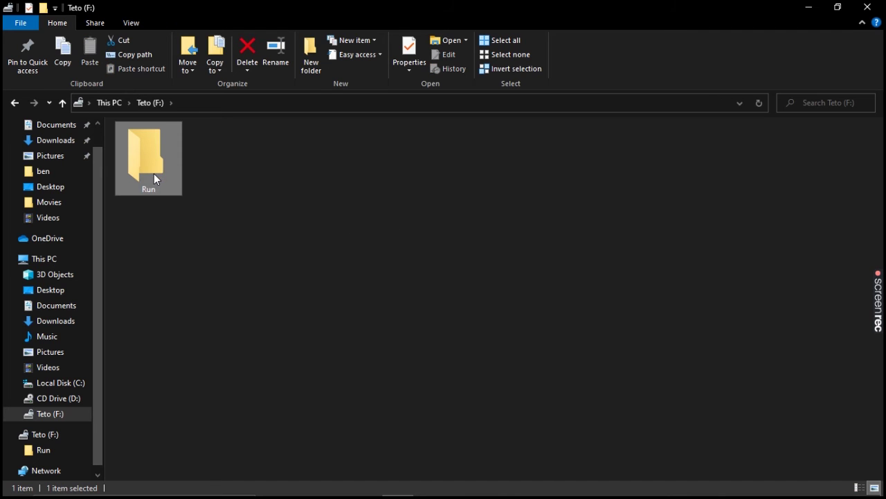
Create a text document next to the "Run" folder on the Teto (F:) drive, keeping its default name
right_click(288, 196)
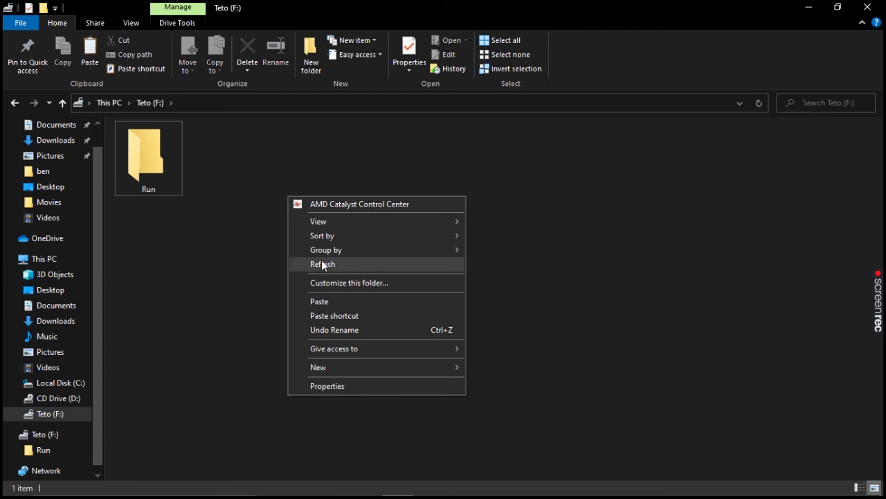
click(227, 207)
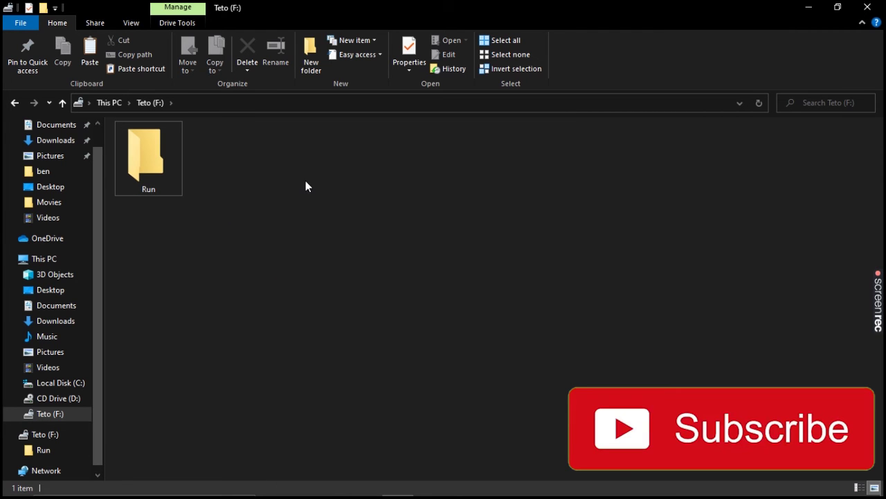
right_click(304, 181)
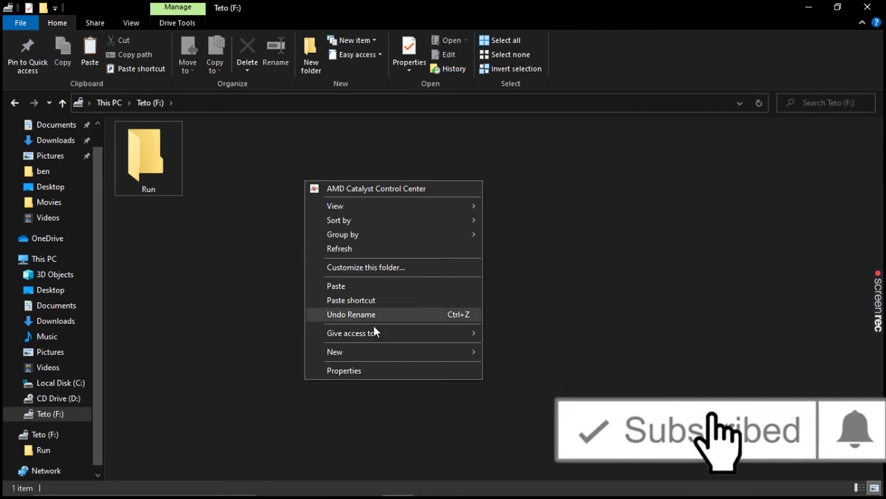
mouse_move(392, 350)
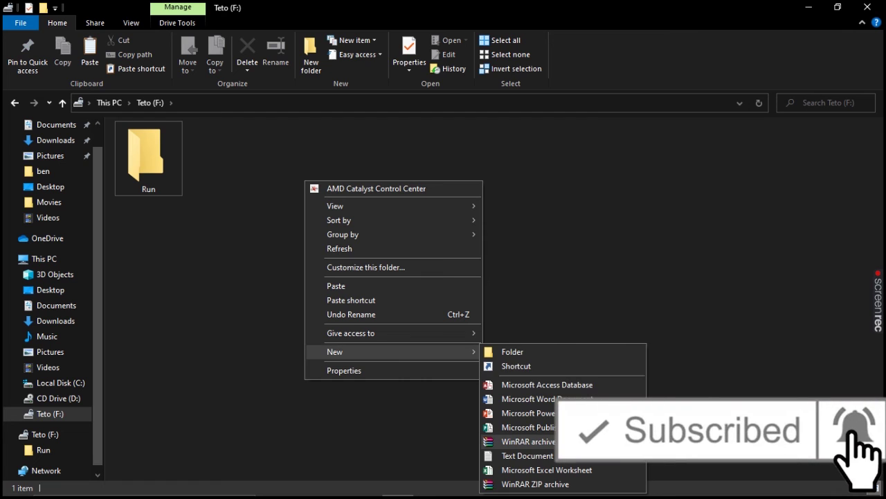
click(554, 456)
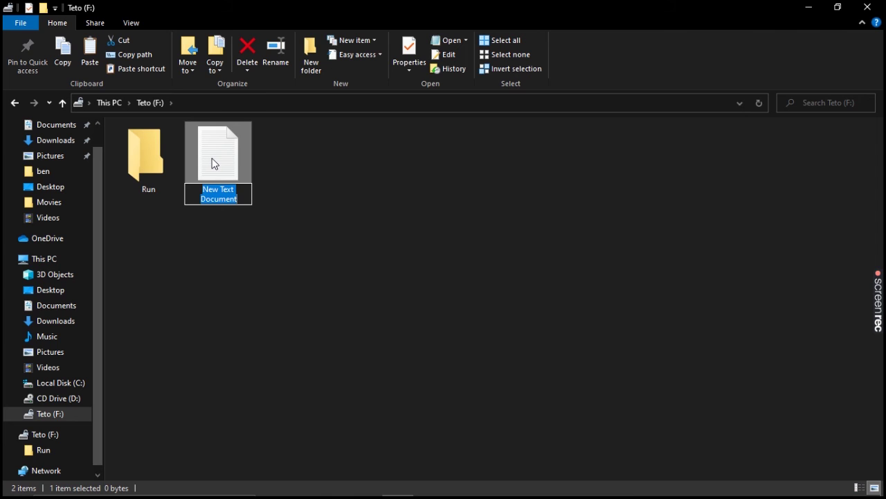
key(BackSpace)
key(Return)
click(319, 164)
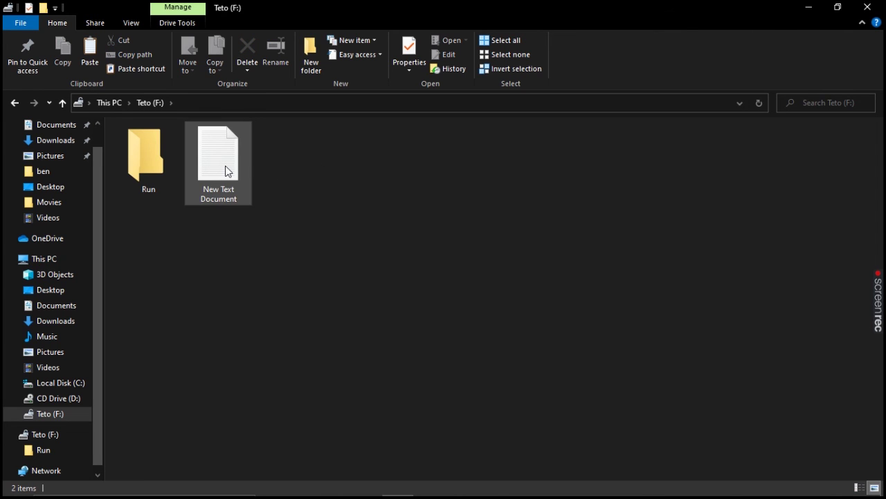
Permanently delete the new text document from the Teto (F:) drive and dismiss any remaining dialog
click(226, 171)
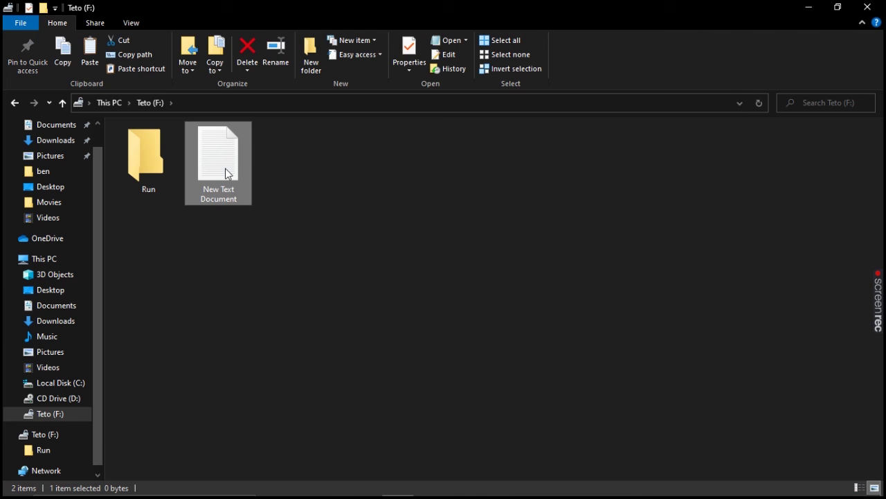
key(shift+Delete)
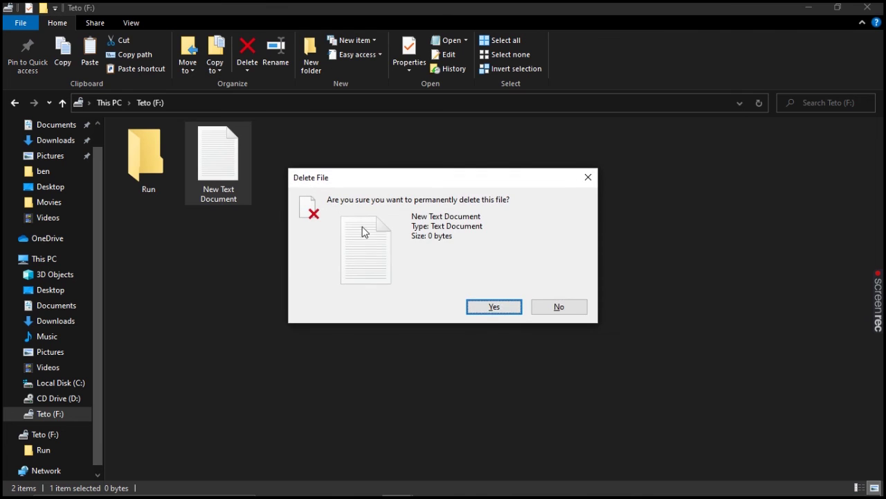
click(492, 310)
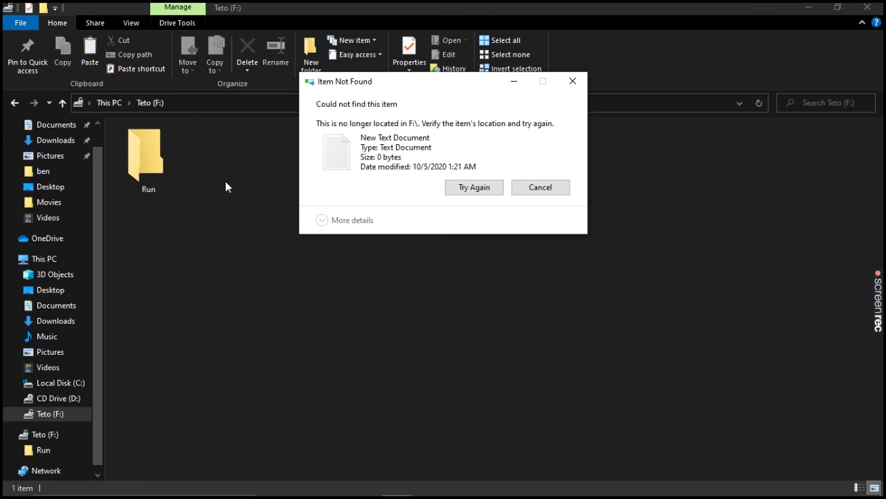
click(469, 191)
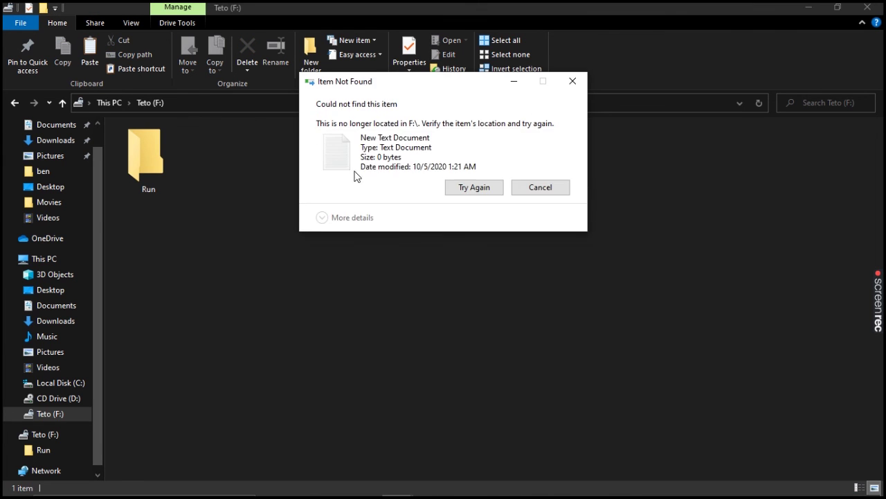
click(543, 194)
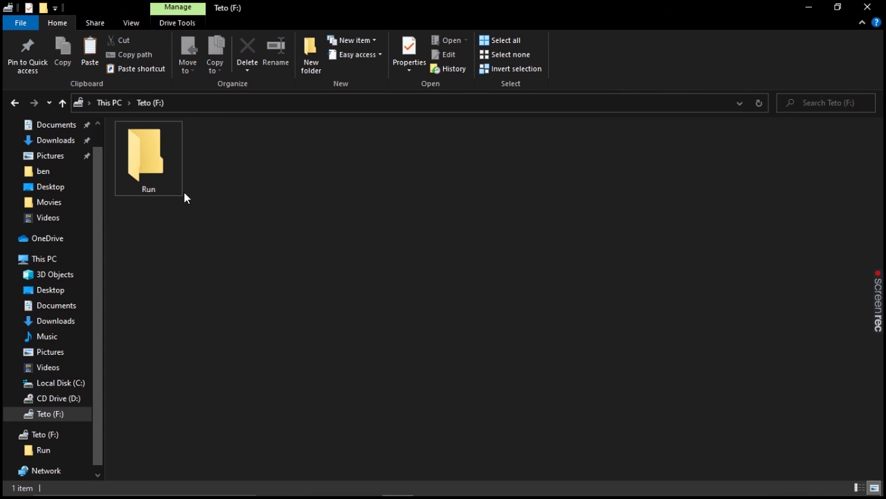
Close the File Explorer window showing the Teto (F:) drive and refresh the desktop
click(157, 166)
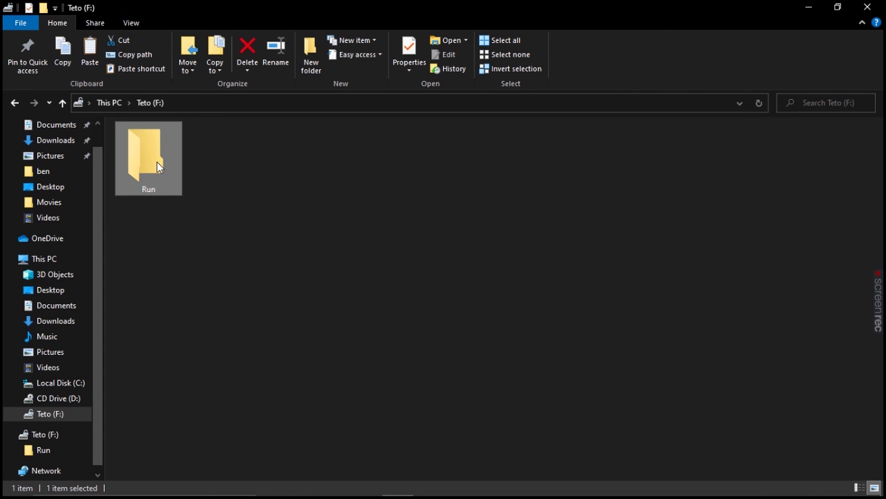
drag(157, 164, 148, 191)
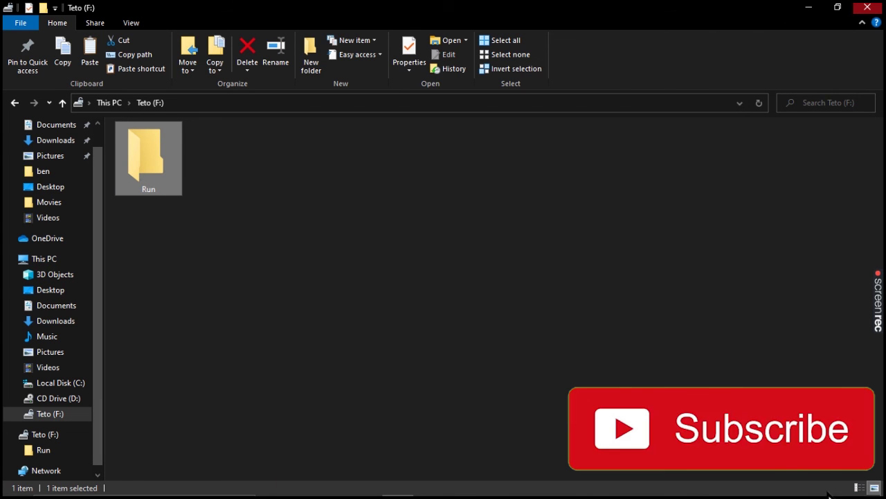
click(867, 7)
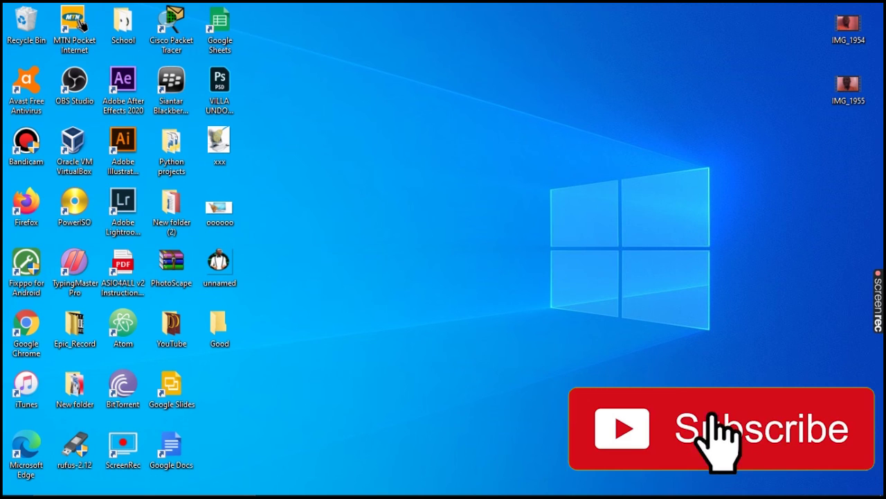
right_click(400, 111)
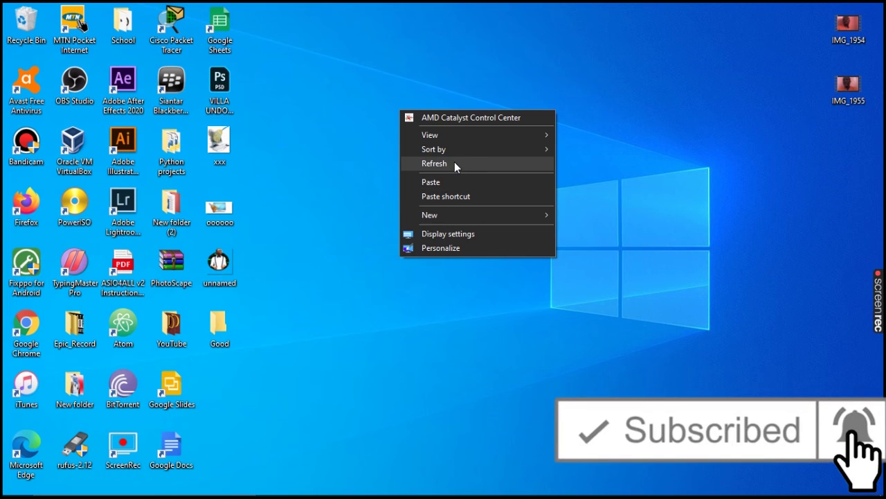
click(454, 162)
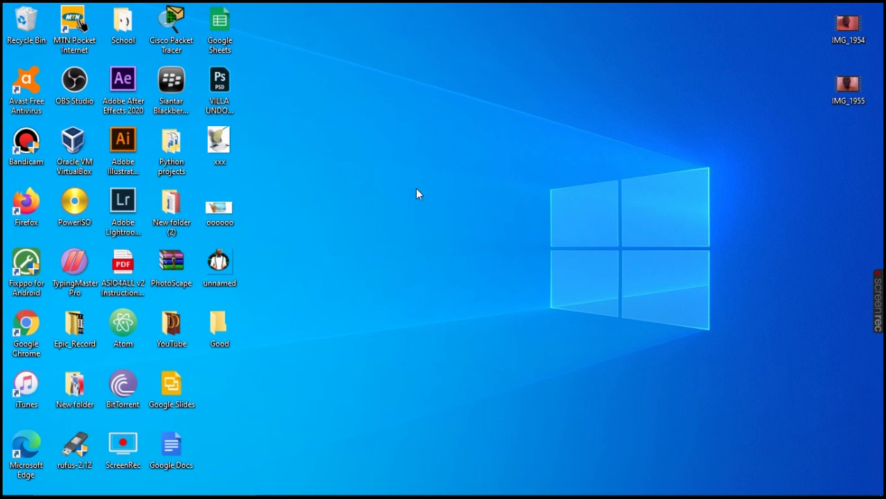
mouse_move(524, 493)
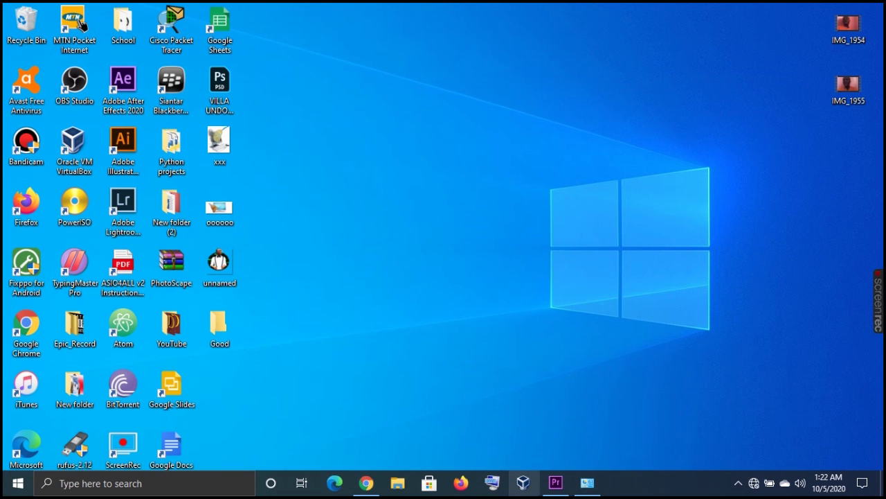
mouse_move(874, 305)
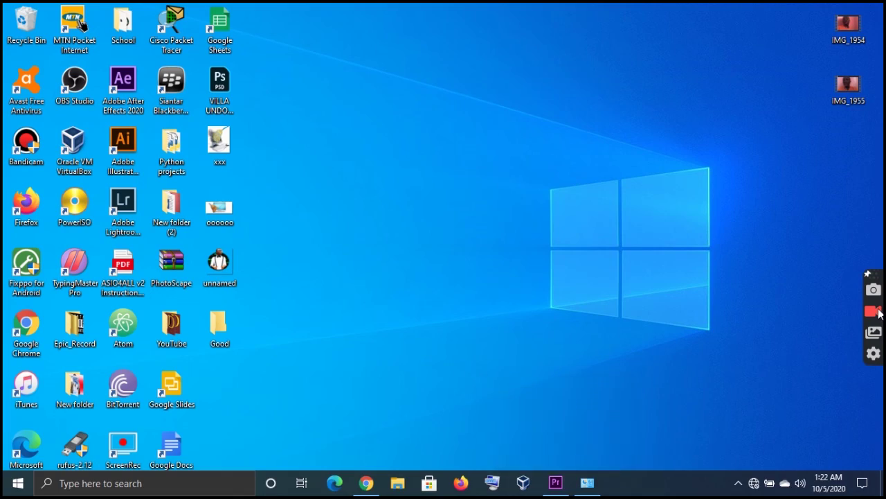